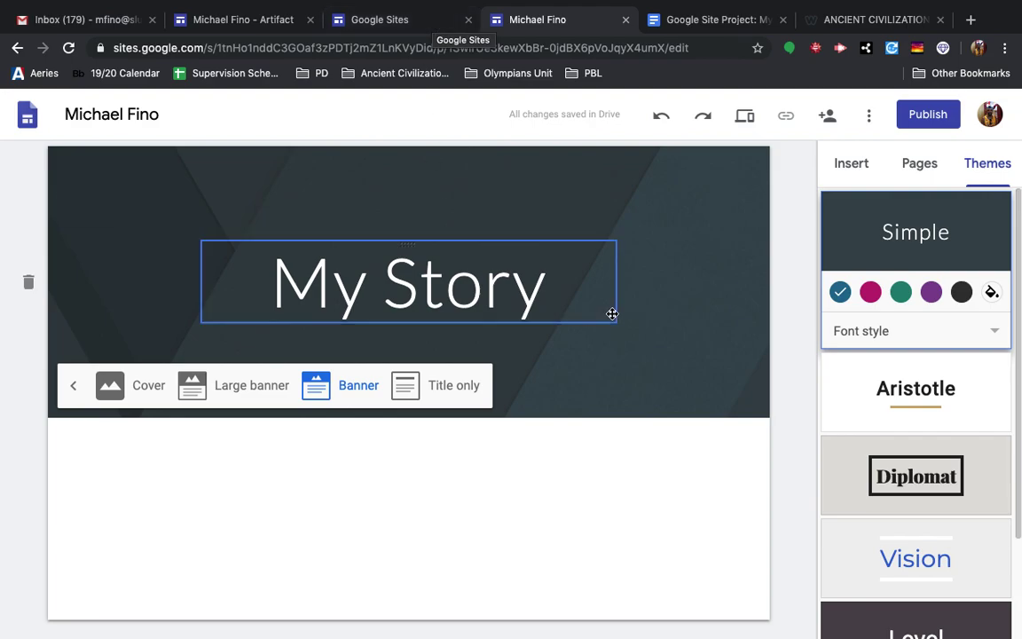
# - Return to the Google Sites home page listing the recent sites
pyautogui.click(437, 31)
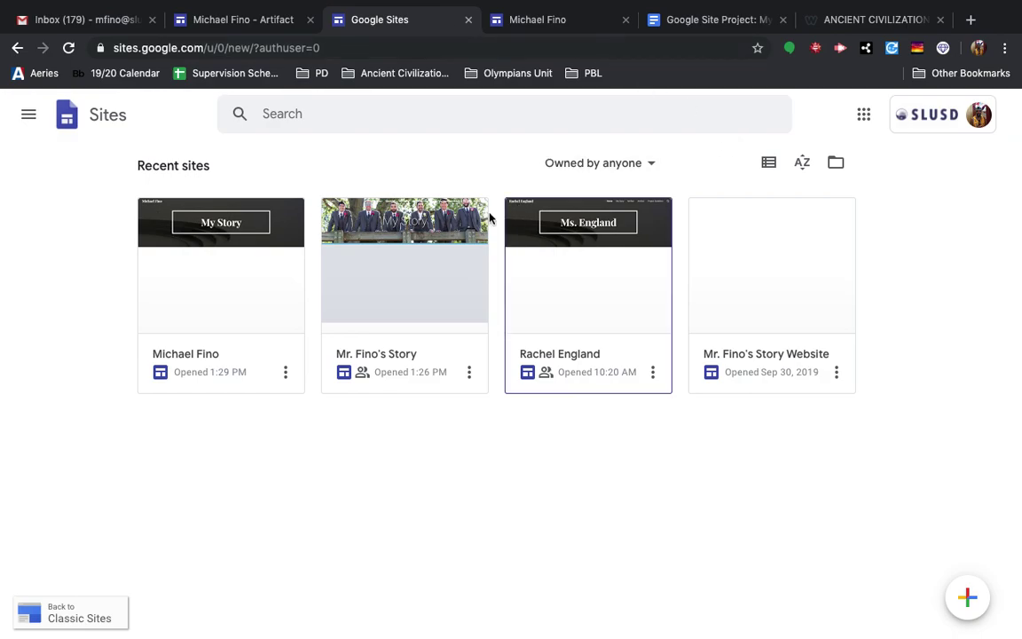
# - Open Sites from the Google apps launcher and go to New Google Sites to edit the draft
pyautogui.click(867, 124)
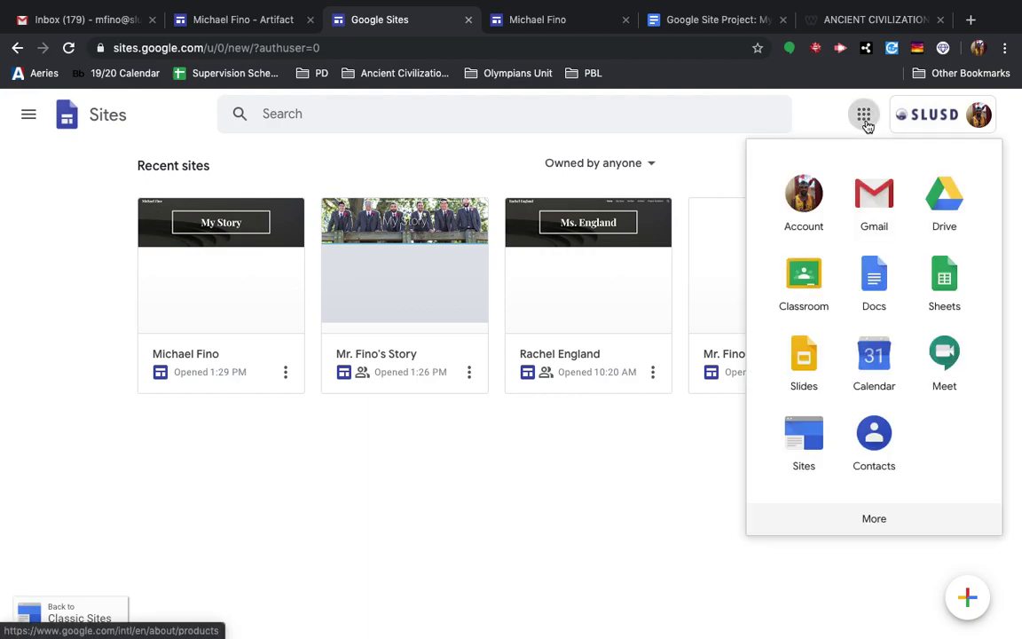
pyautogui.click(804, 444)
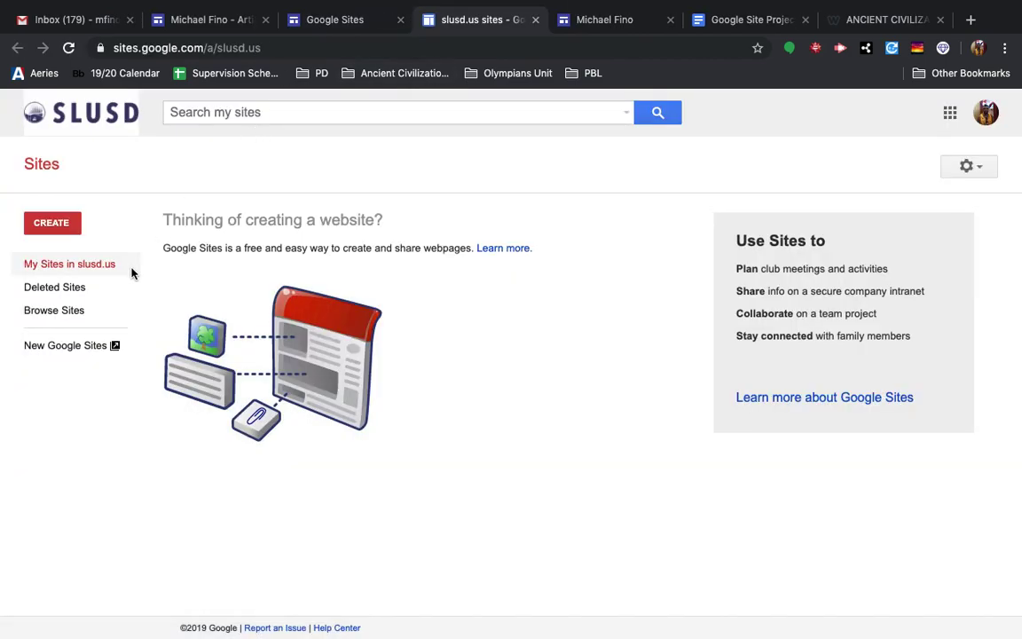
pyautogui.click(70, 350)
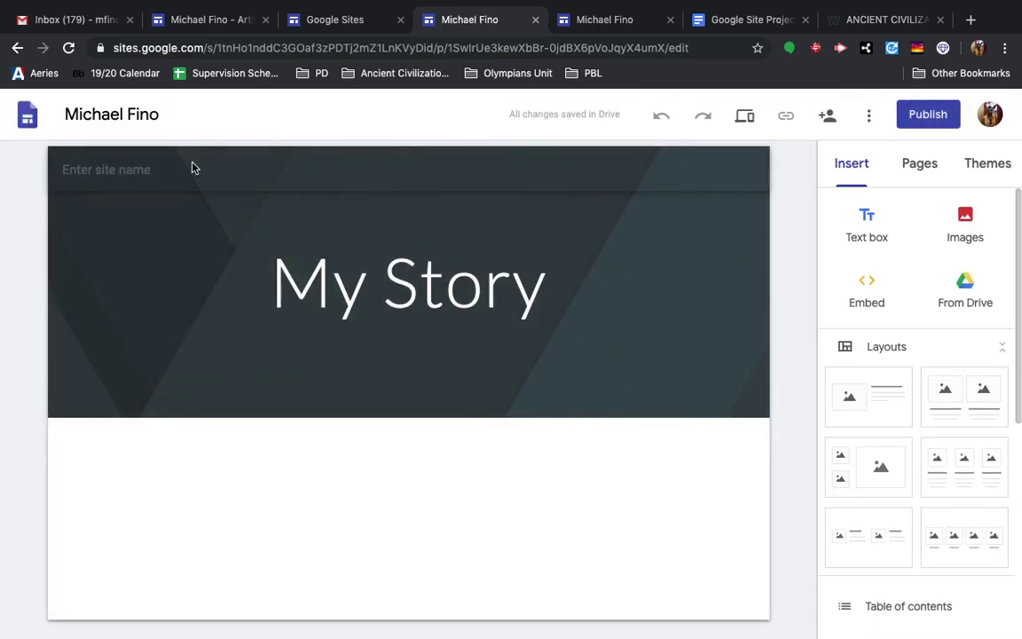
# - Retype the page title as 'My Story' and enter the owner's first name as the site name
pyautogui.moveTo(551, 627)
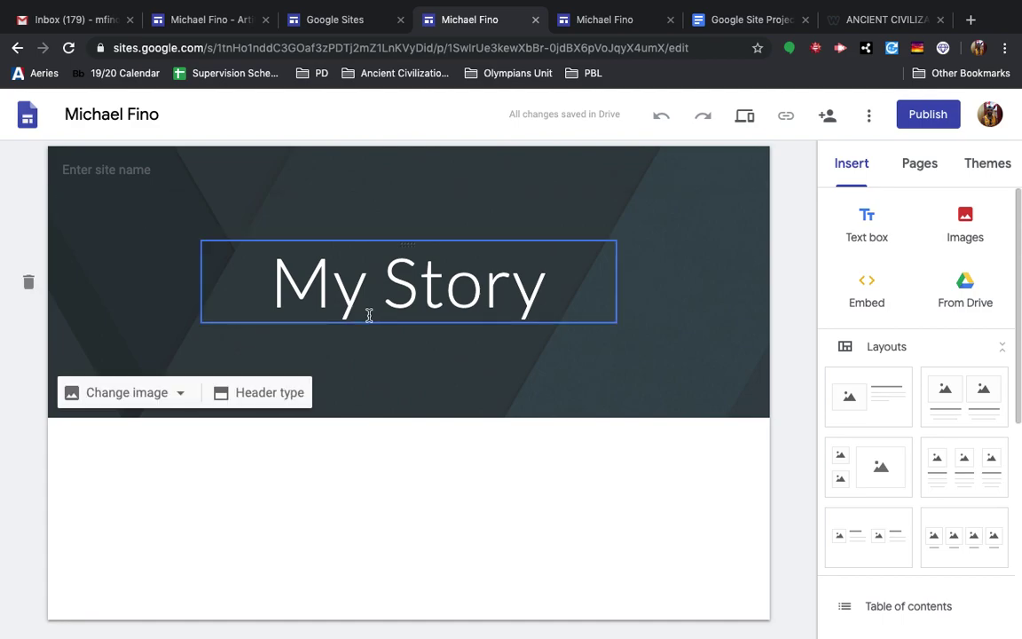
pyautogui.doubleClick(512, 290)
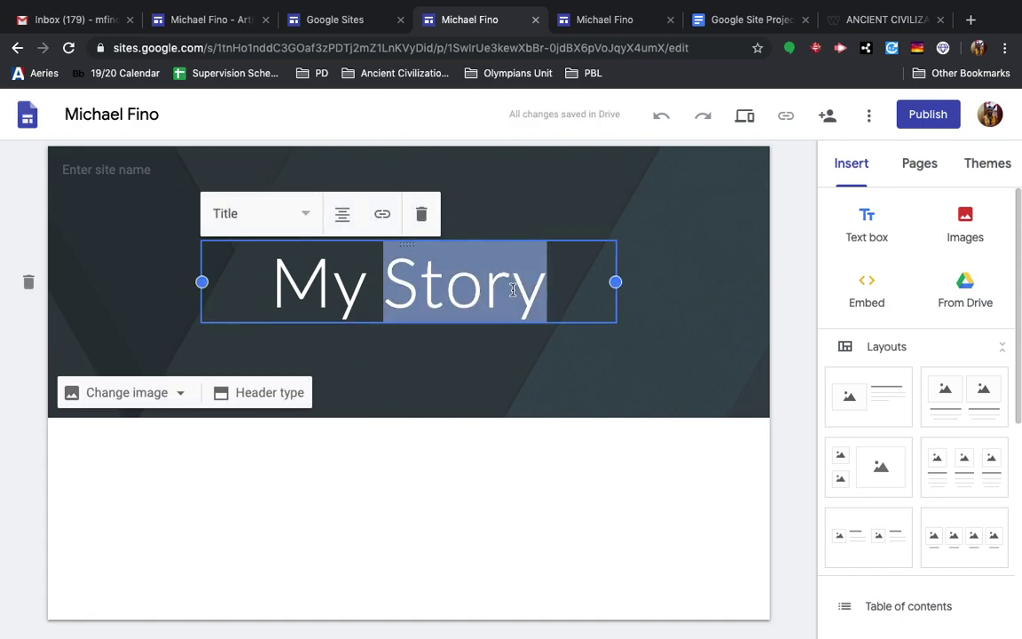
pyautogui.tripleClick(512, 290)
pyautogui.write('My S')
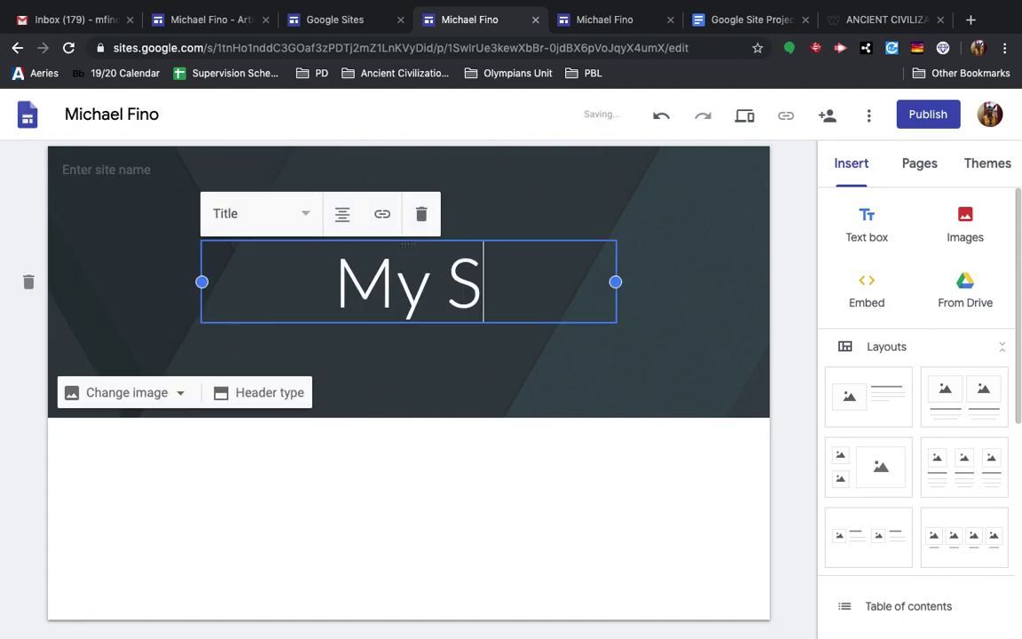
pyautogui.write('tory')
pyautogui.click(130, 169)
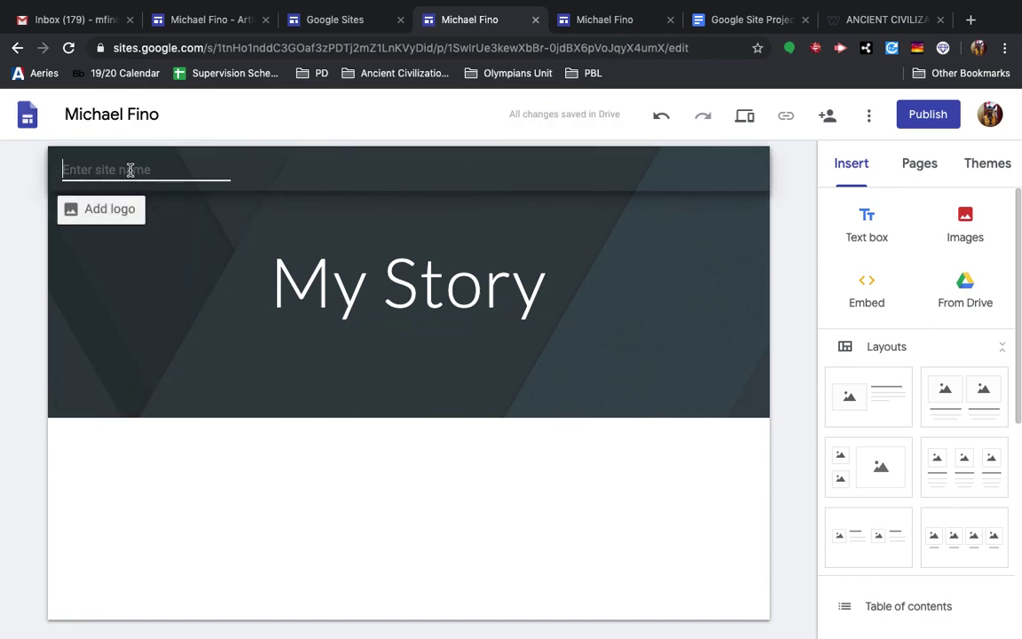
pyautogui.write('Michael Fino')
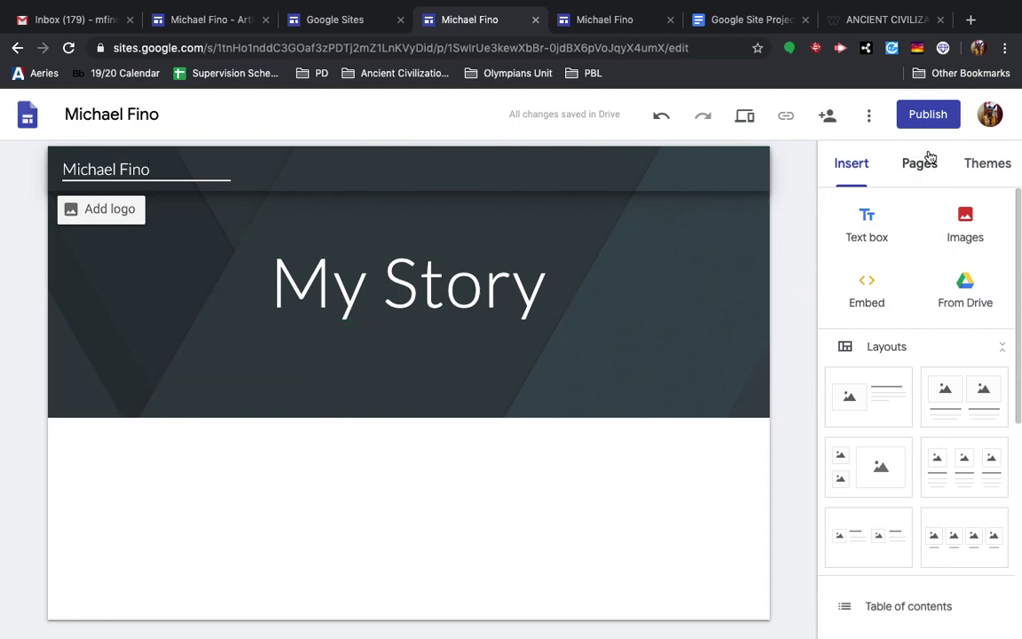
# - Apply the Vision theme with its green colour option
pyautogui.click(988, 168)
pyautogui.scroll(-3, 940, 408)
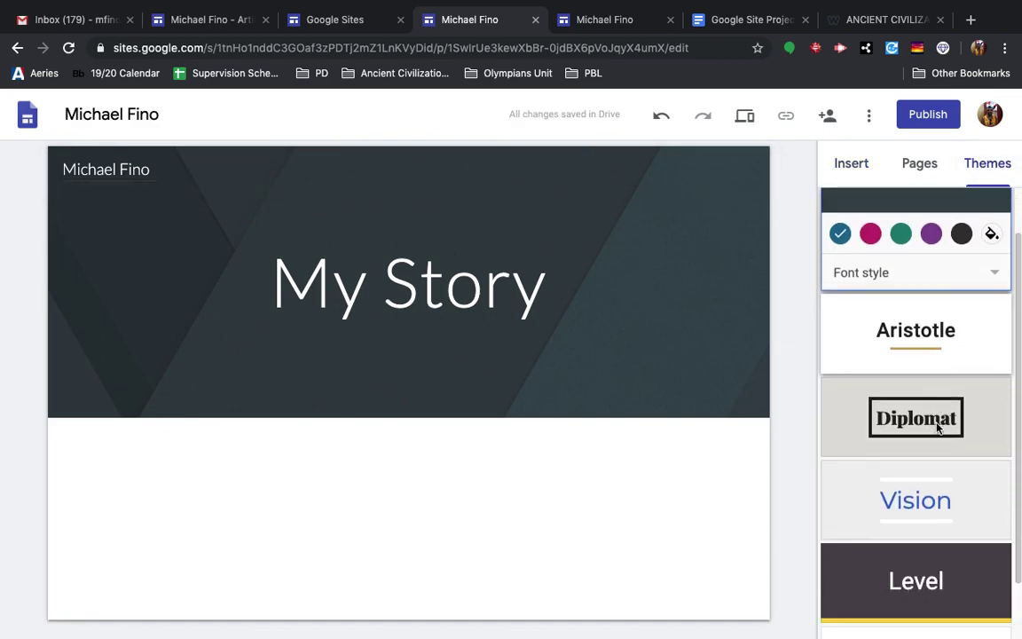
pyautogui.scroll(3, 937, 429)
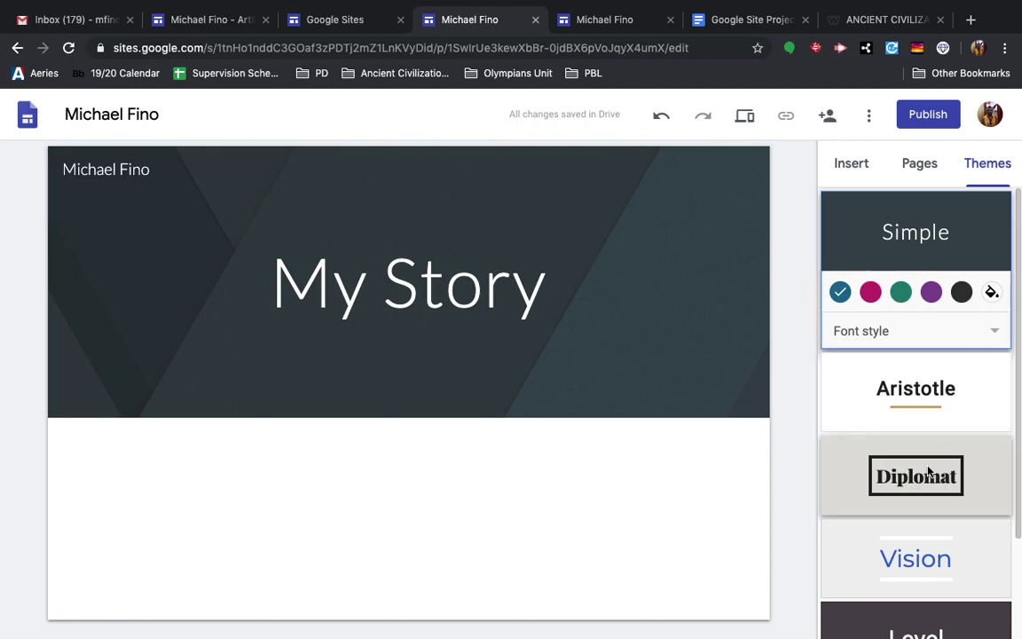
pyautogui.scroll(-2, 928, 471)
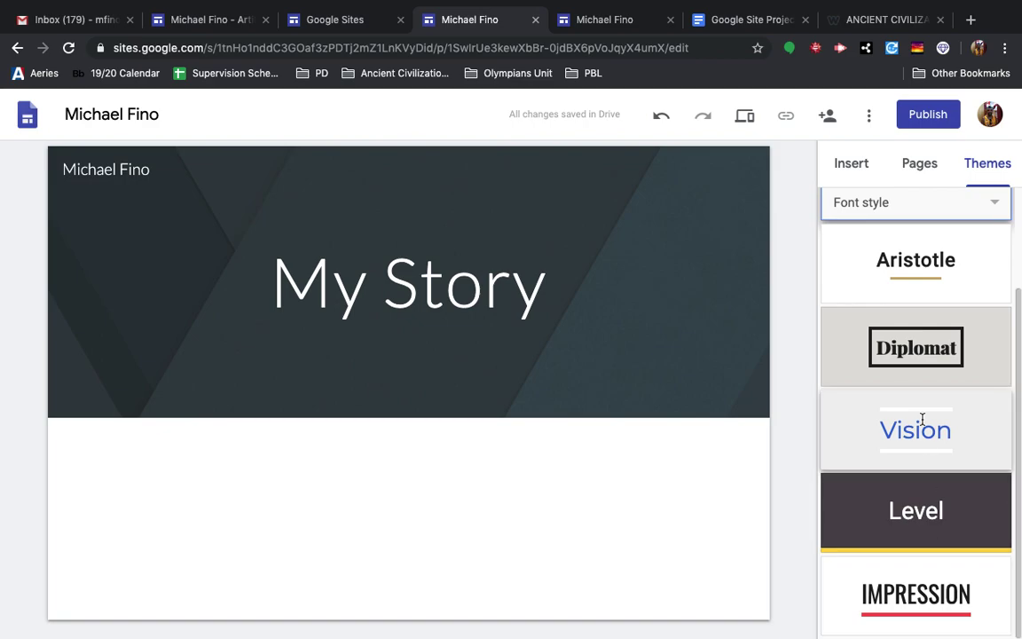
pyautogui.click(935, 426)
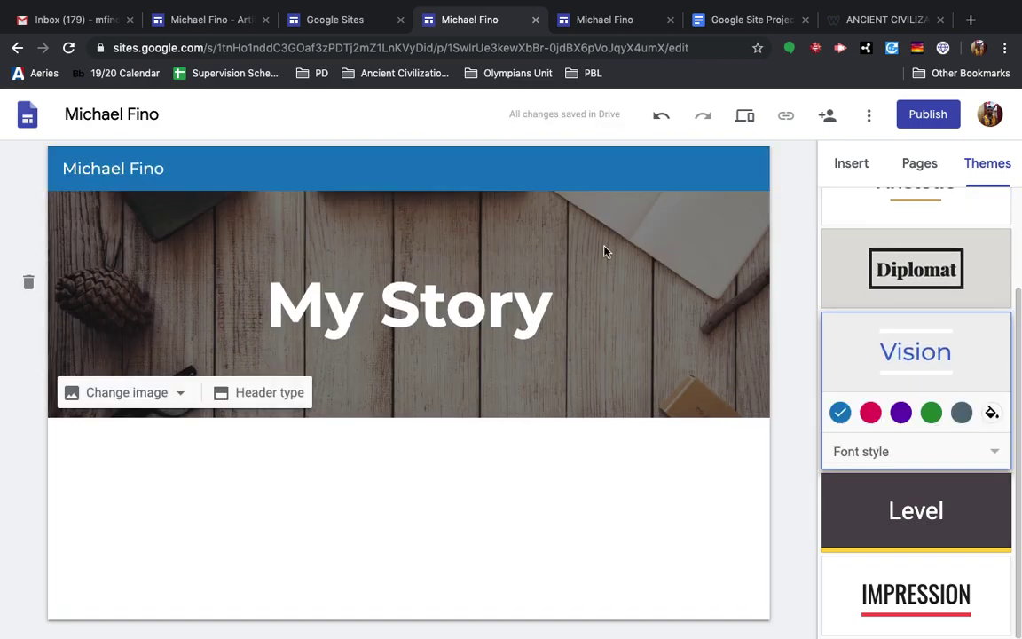
pyautogui.click(931, 411)
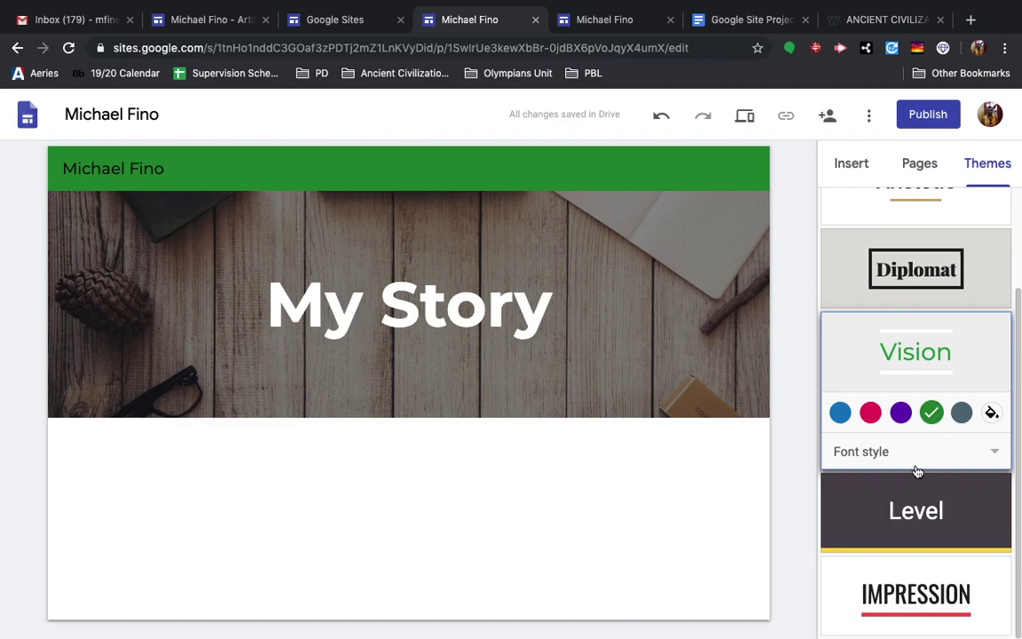
pyautogui.click(992, 412)
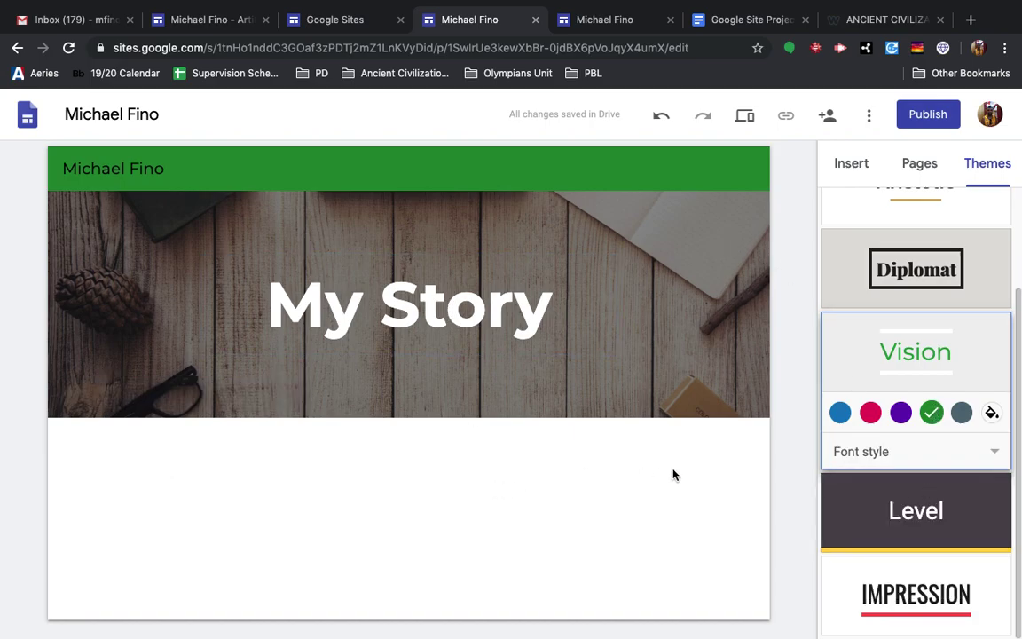
pyautogui.click(841, 174)
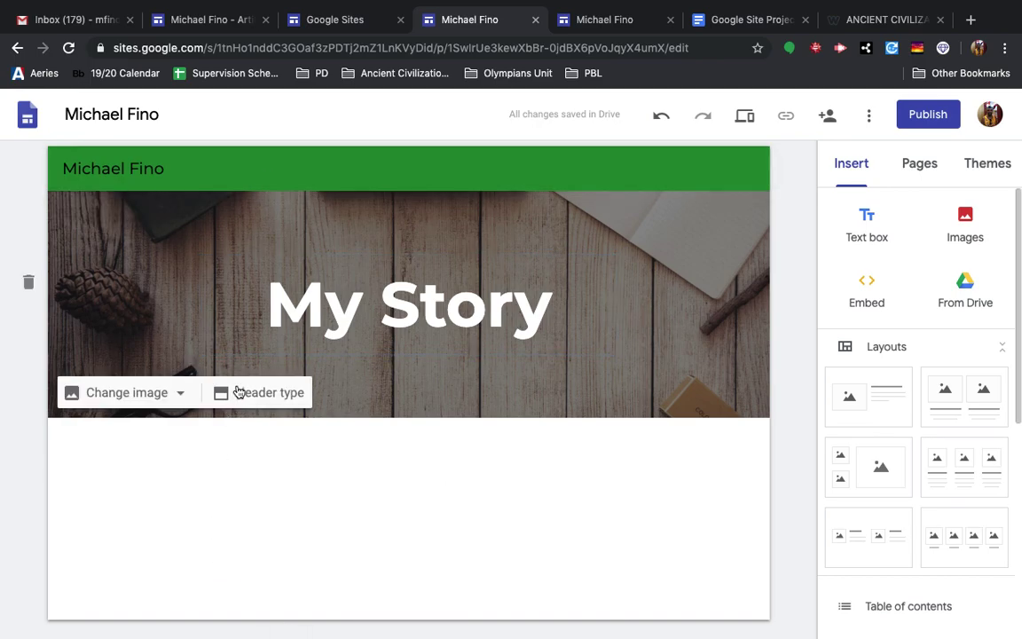
# - Open the header's Select image picker on its By URL tab, abandoning a file upload
pyautogui.click(182, 392)
pyautogui.click(179, 439)
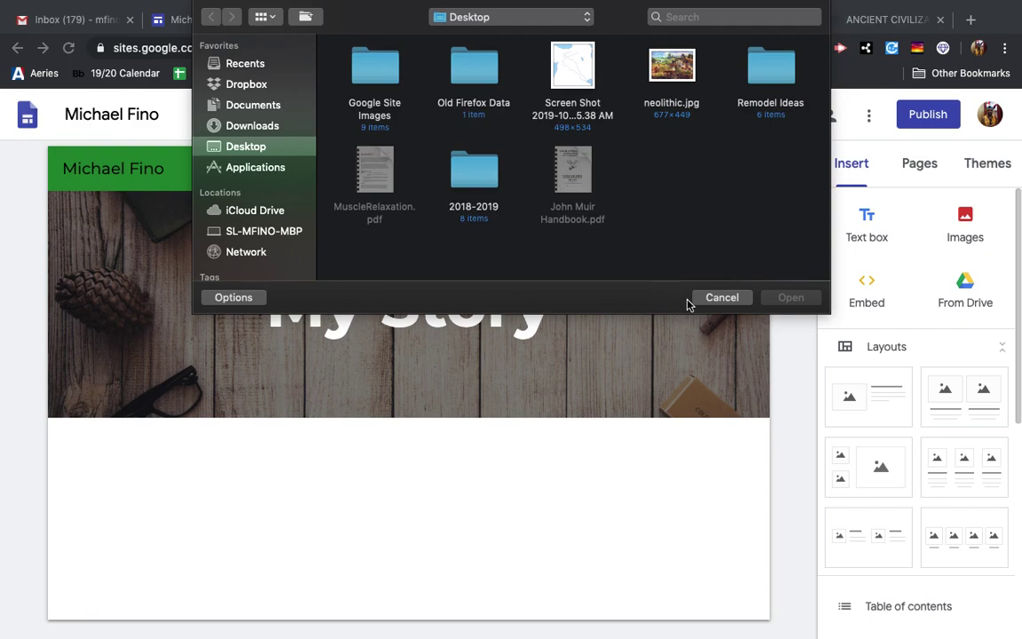
pyautogui.click(721, 298)
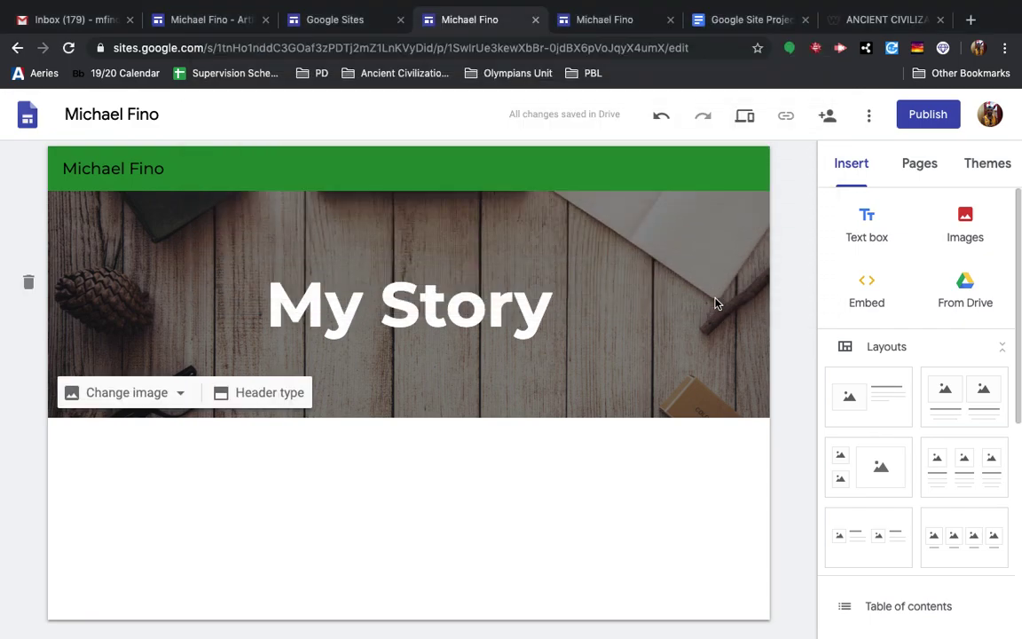
pyautogui.click(164, 392)
pyautogui.click(158, 477)
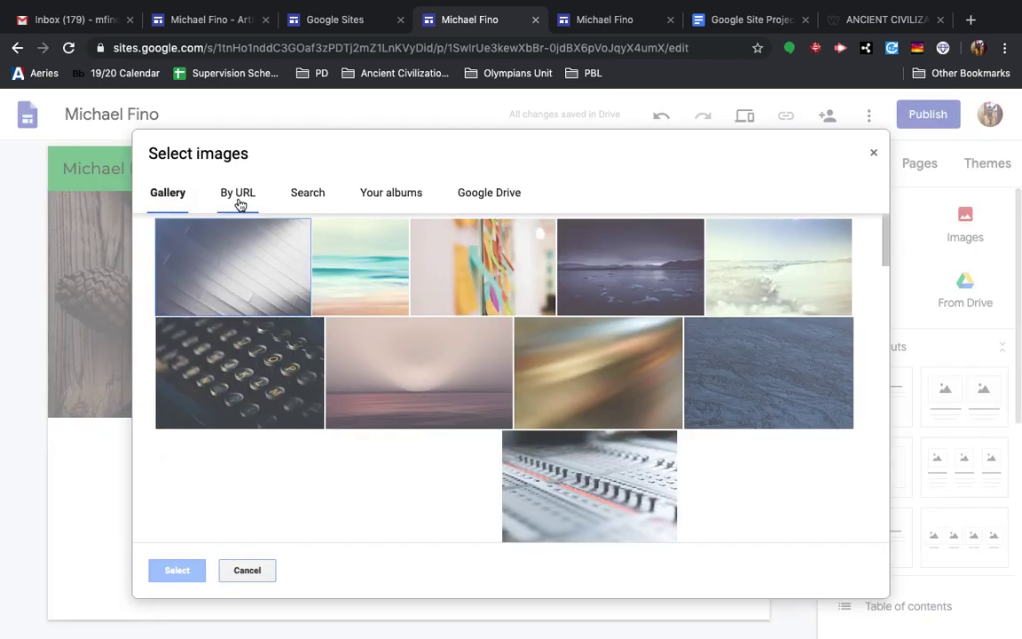
pyautogui.scroll(-2, 585, 480)
pyautogui.scroll(-15, 584, 480)
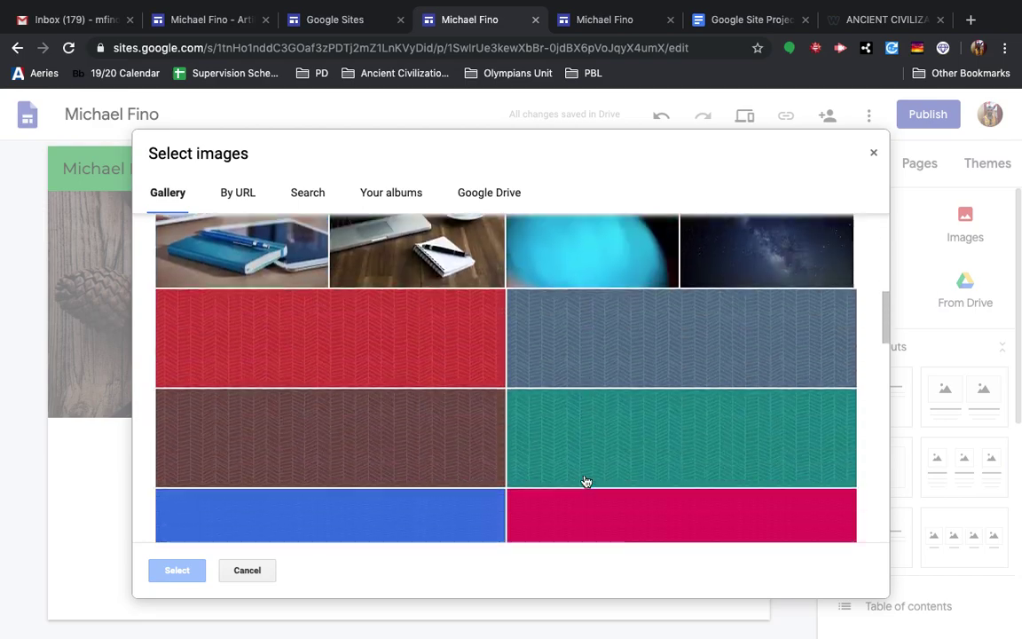
pyautogui.scroll(20, 584, 480)
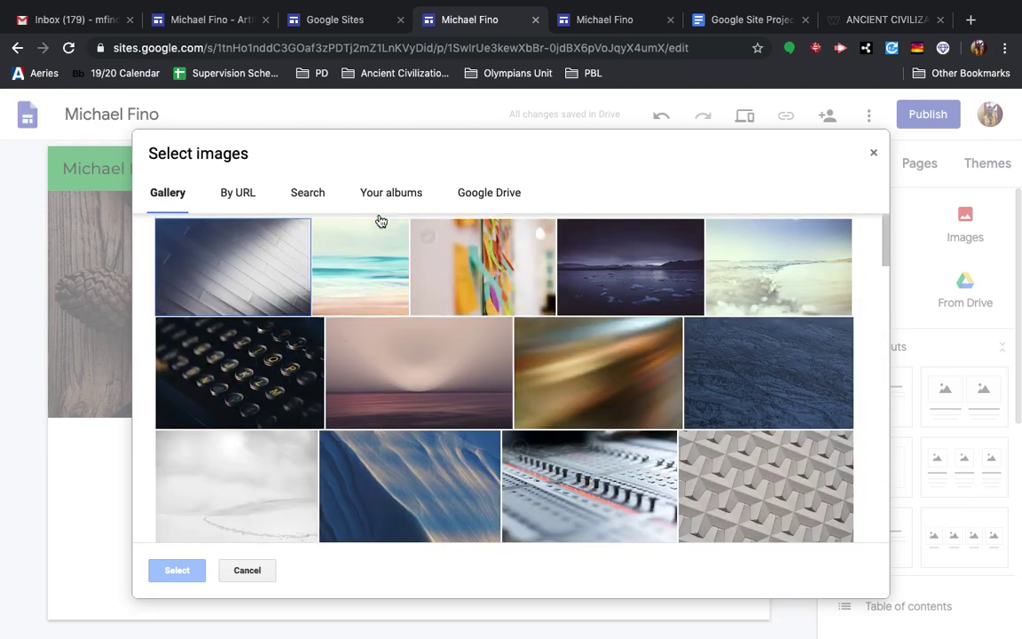
pyautogui.click(238, 190)
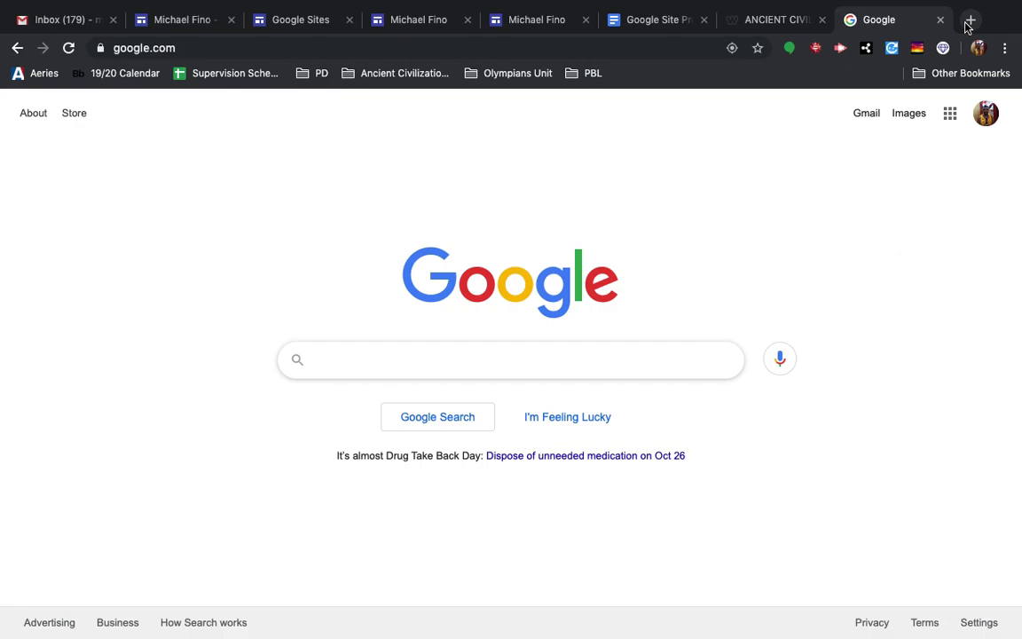
# - Search Google Images for 'golden state warriors header'
pyautogui.write('golden state')
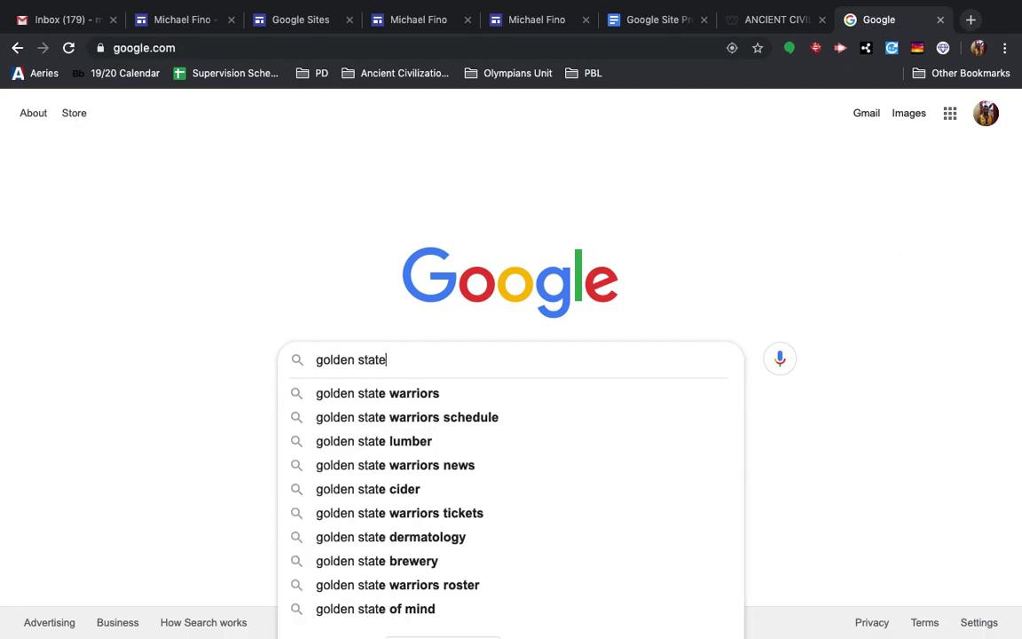
pyautogui.write(' warriors header')
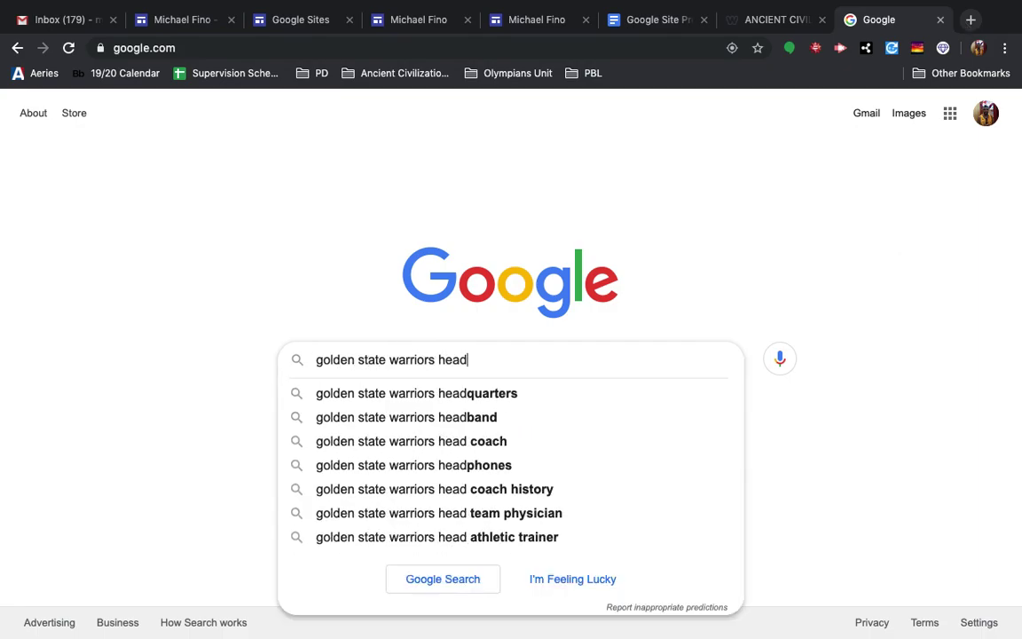
pyautogui.doubleClick(456, 362)
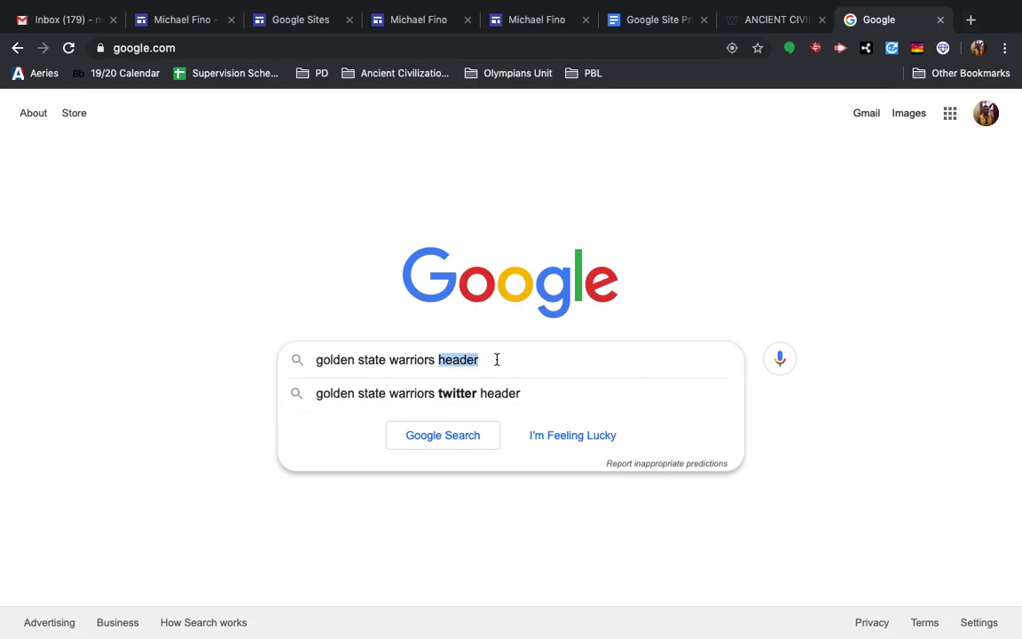
pyautogui.press('Return')
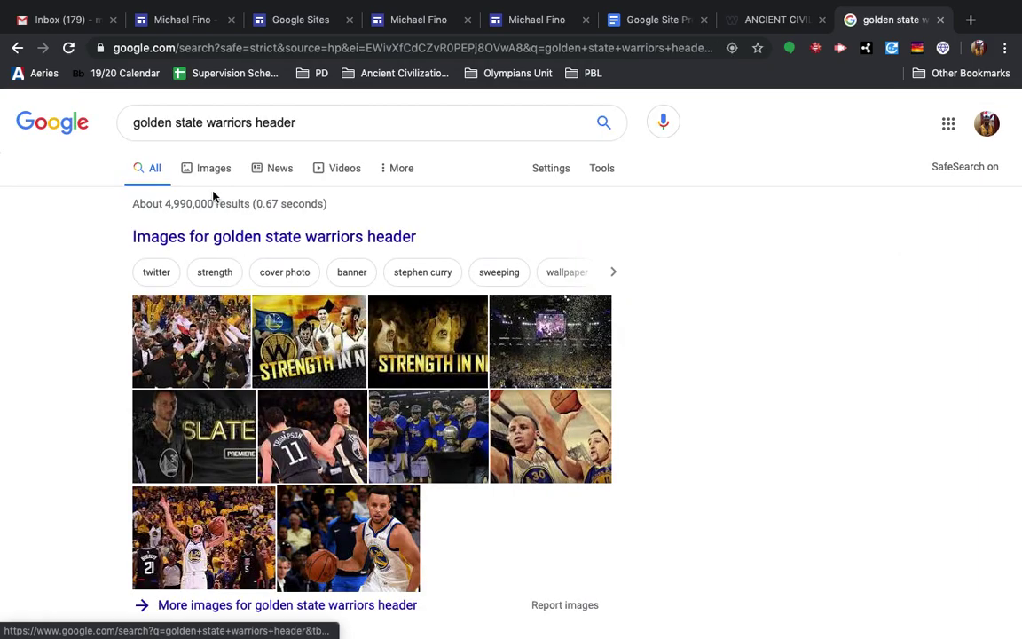
pyautogui.click(210, 170)
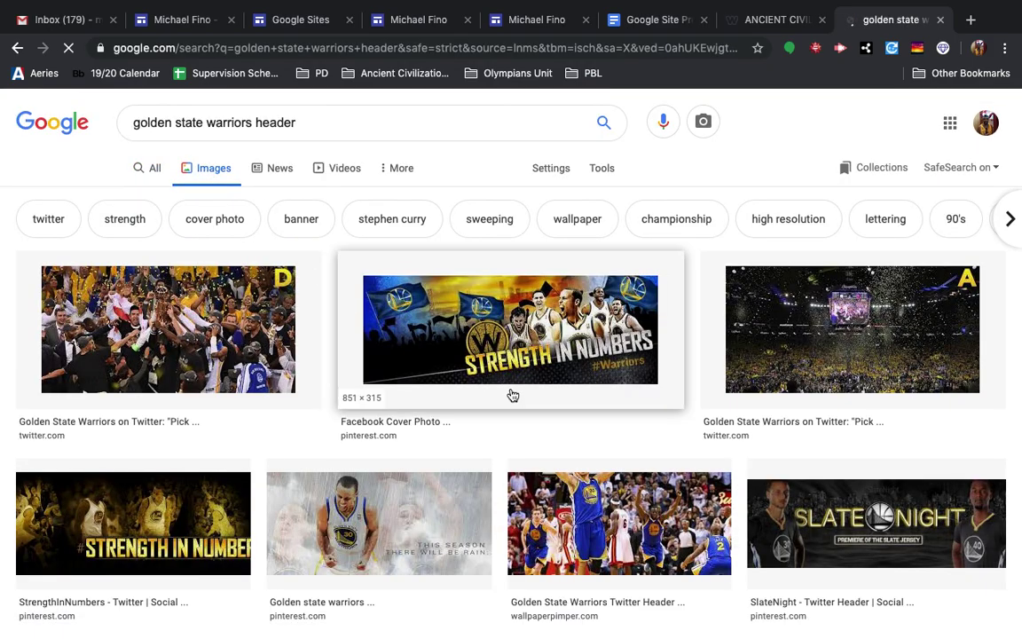
# - Copy the image address of the rainy 1500 × 500 Warriors banner and return to Sites
pyautogui.click(434, 512)
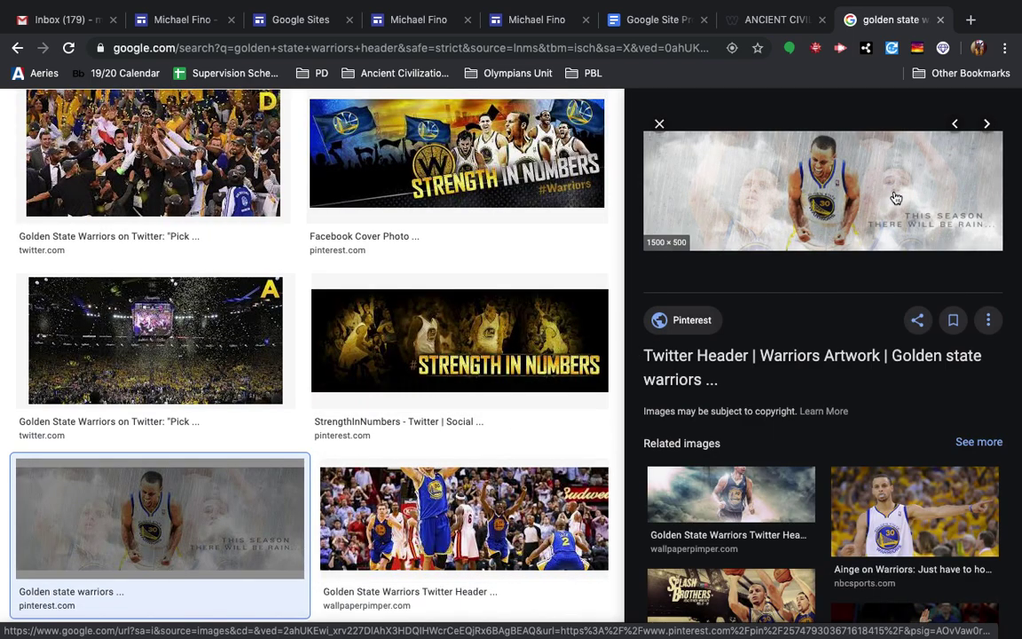
pyautogui.rightClick(894, 195)
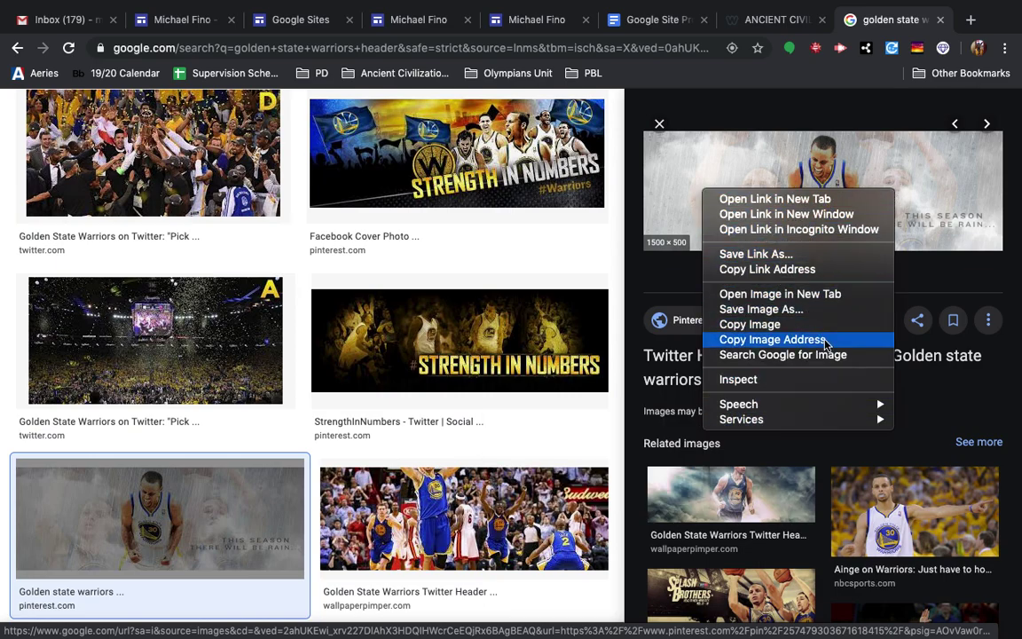
pyautogui.click(772, 340)
pyautogui.click(506, 21)
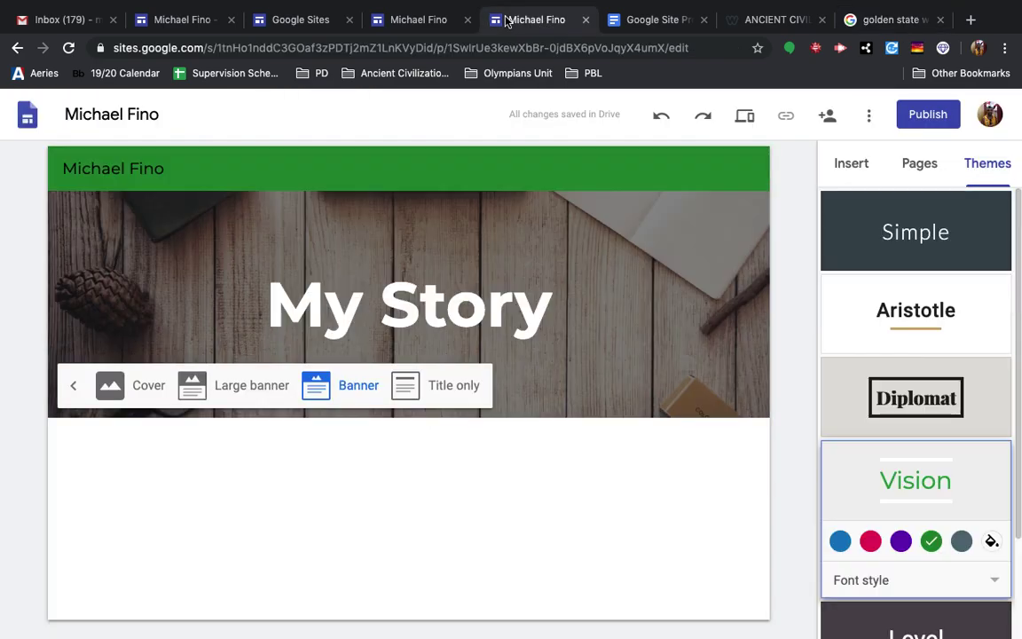
# - Paste the Warriors banner URL and use it as the header background image
pyautogui.click(437, 23)
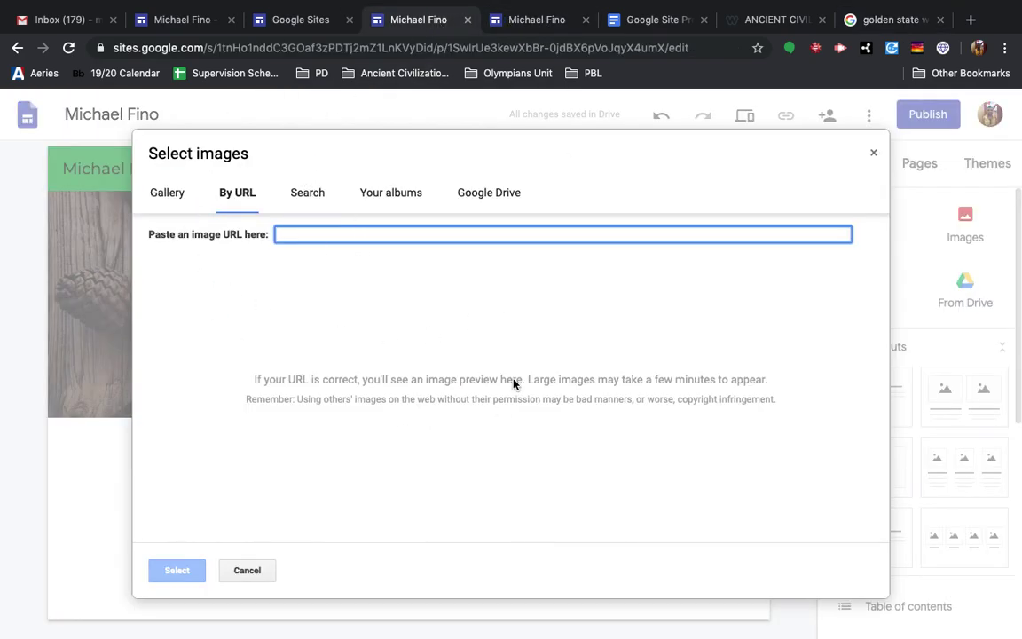
pyautogui.press('super+v')
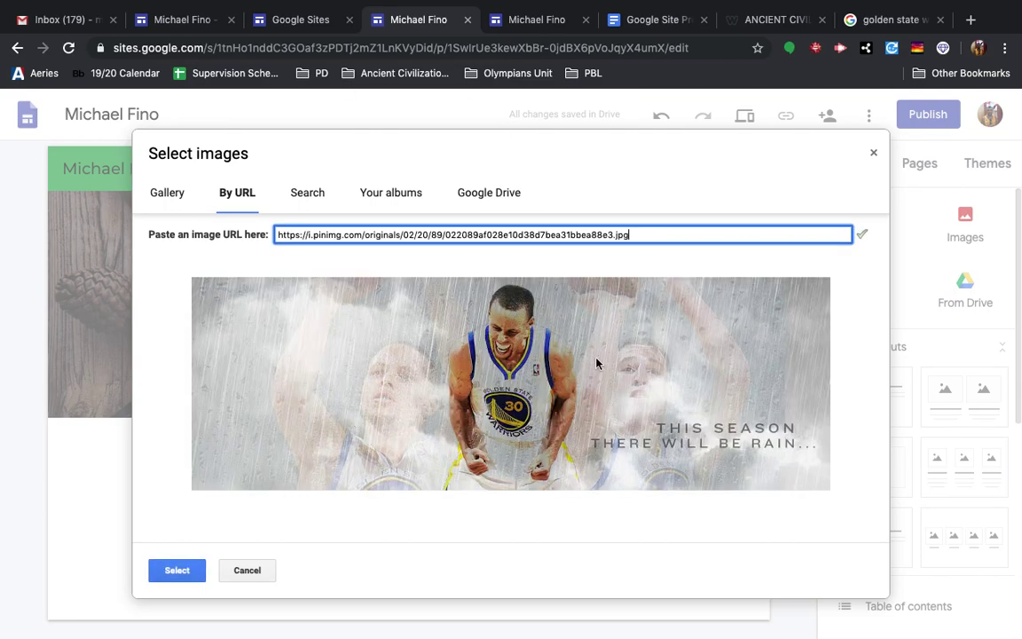
pyautogui.click(177, 570)
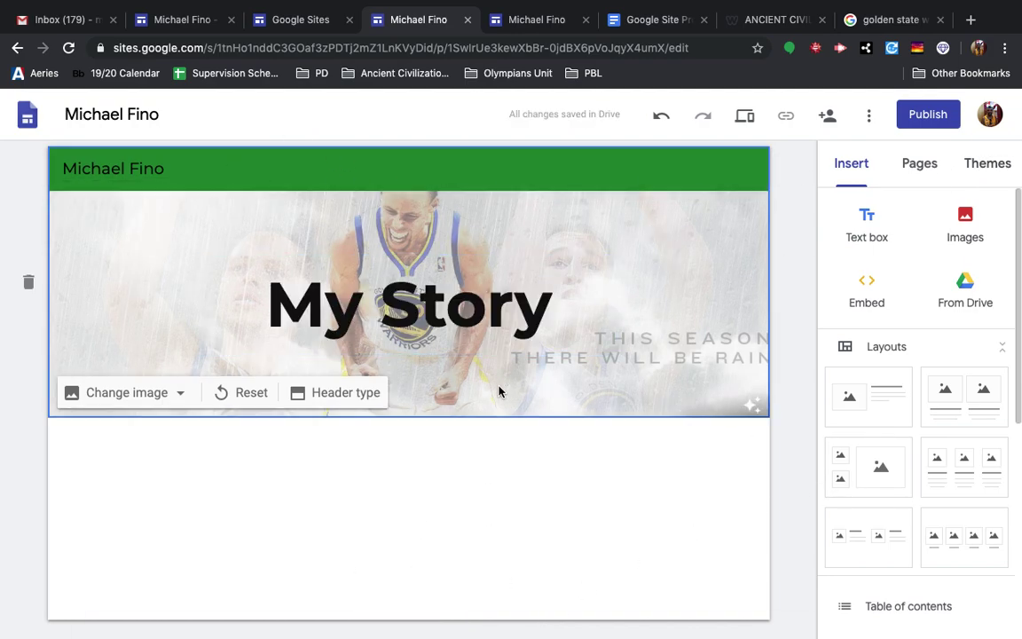
pyautogui.click(991, 165)
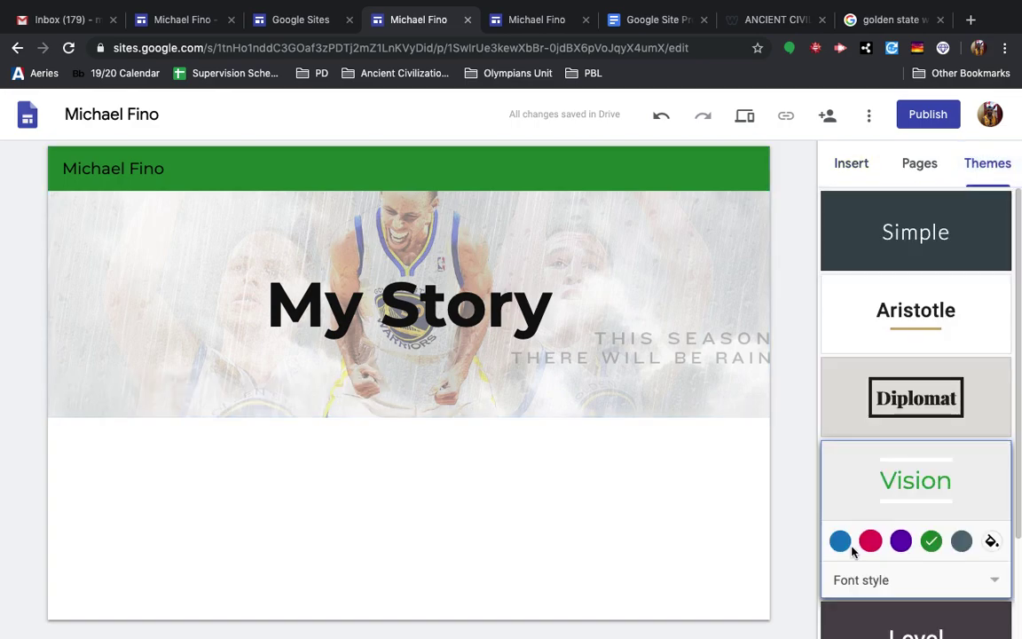
# - Switch the Vision theme colour to blue and its font style to Bold
pyautogui.click(840, 541)
pyautogui.click(994, 576)
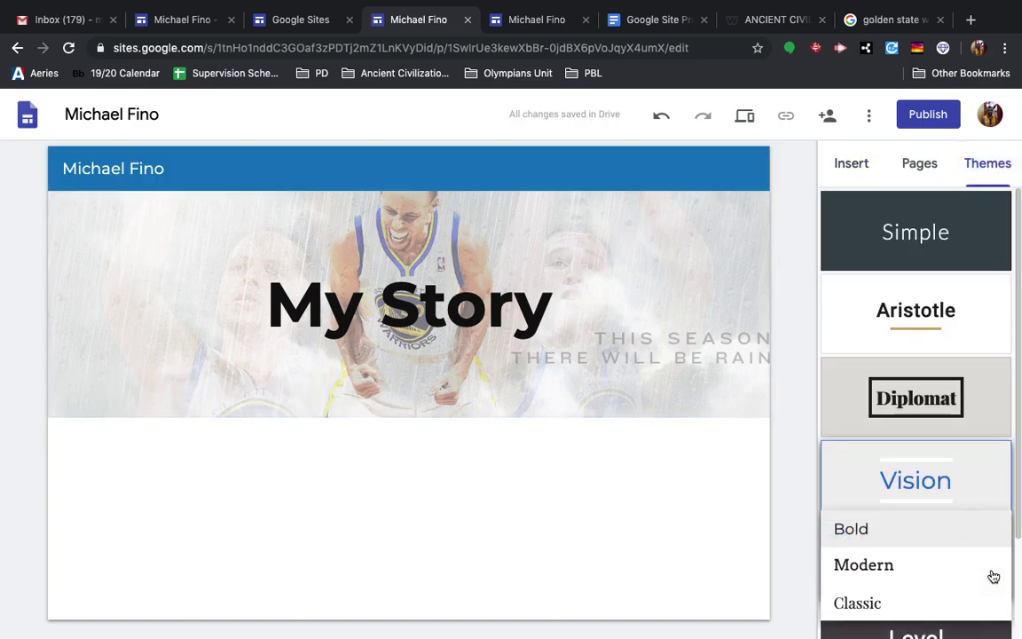
pyautogui.click(949, 564)
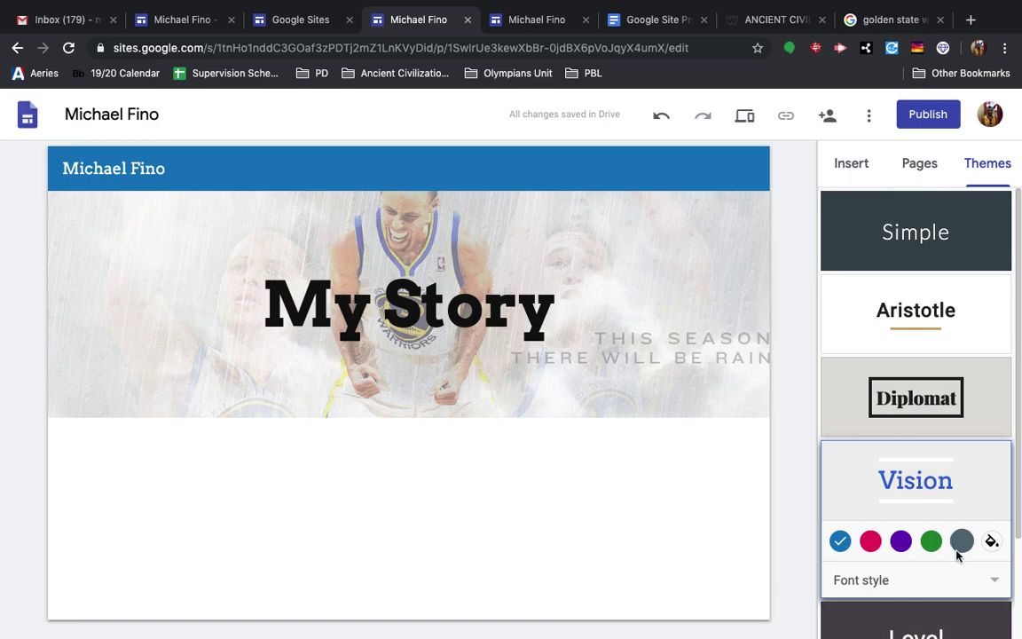
pyautogui.click(949, 581)
pyautogui.click(914, 574)
pyautogui.click(953, 582)
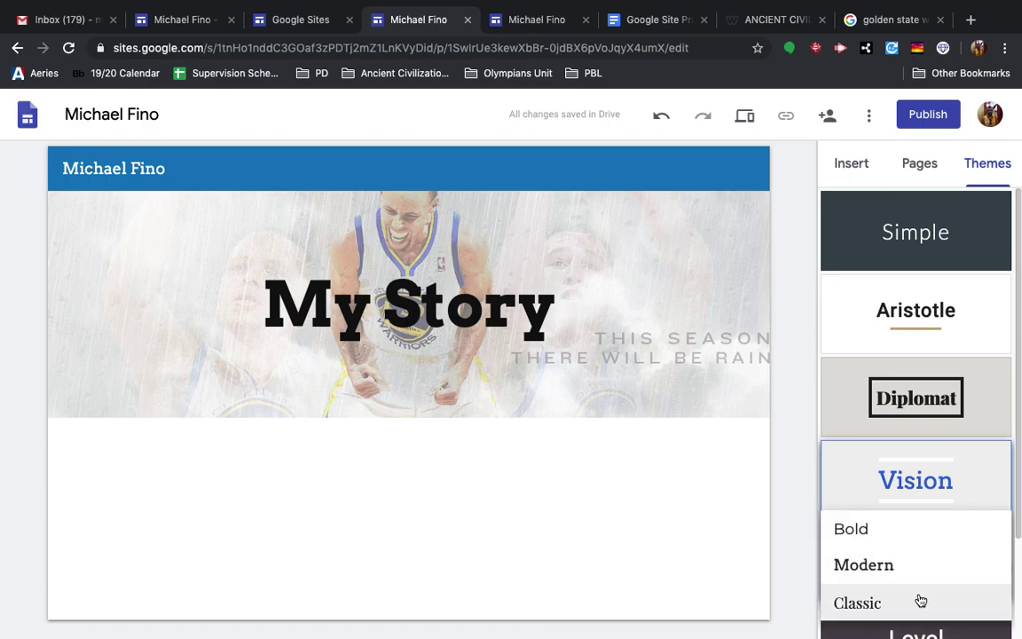
pyautogui.click(911, 532)
# - Set a custom theme colour of bright blue #002dff
pyautogui.click(991, 541)
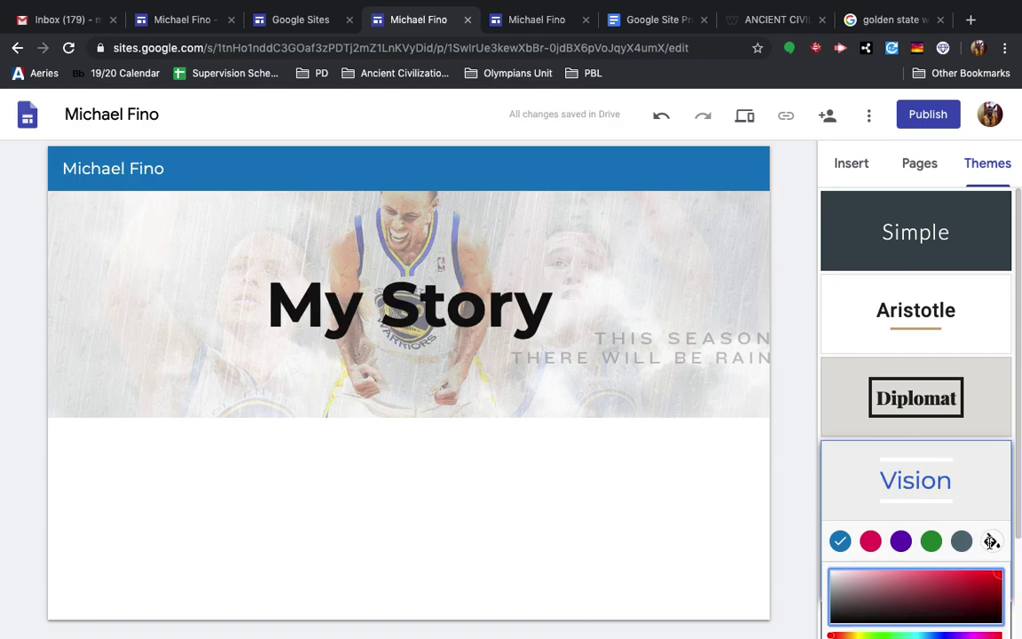
pyautogui.click(858, 590)
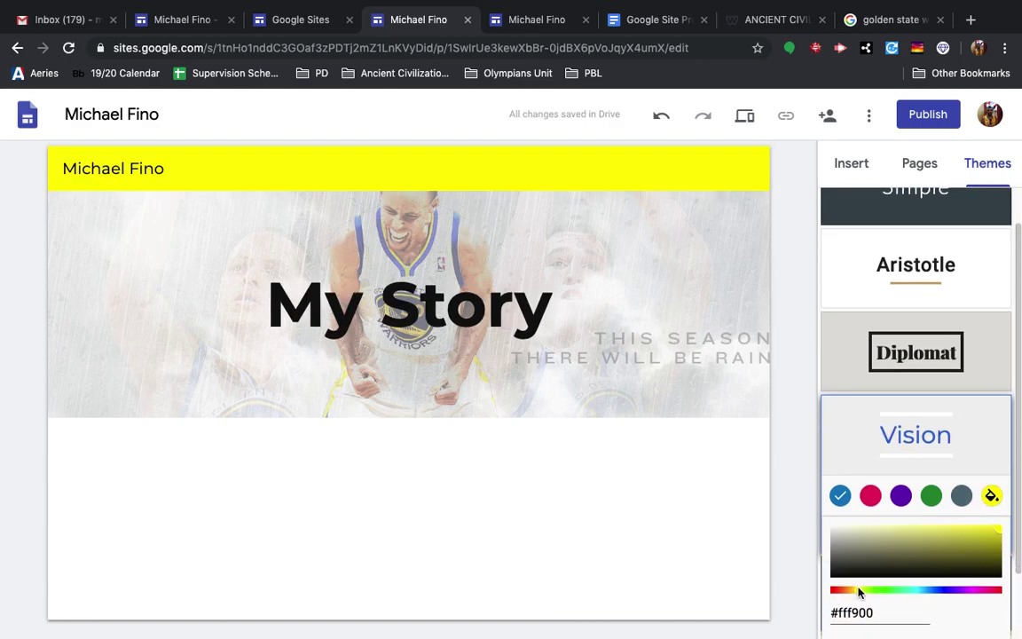
pyautogui.click(940, 591)
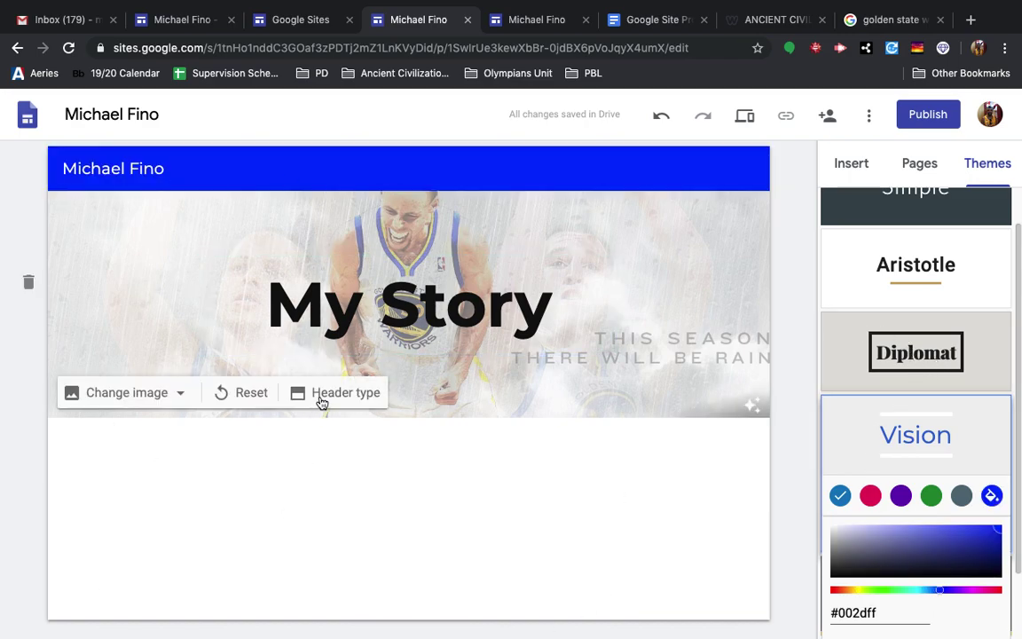
pyautogui.click(321, 399)
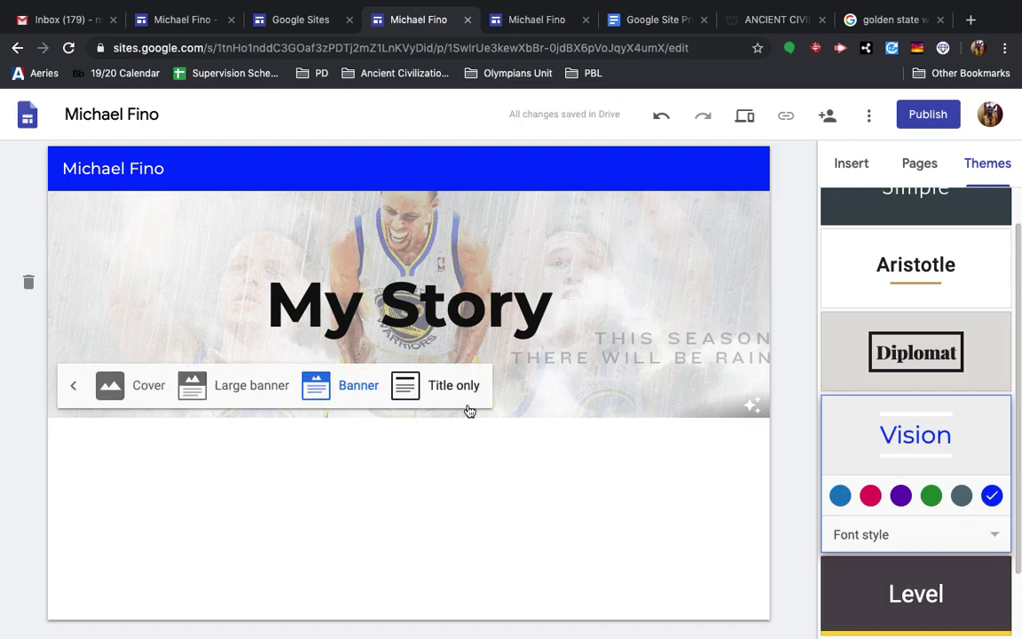
pyautogui.click(228, 385)
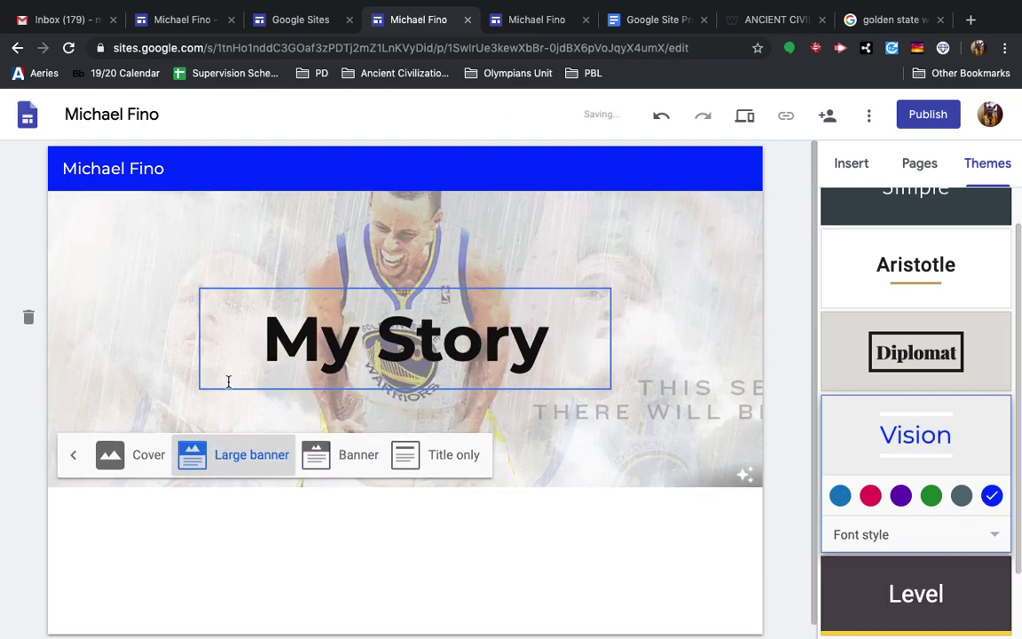
pyautogui.click(148, 457)
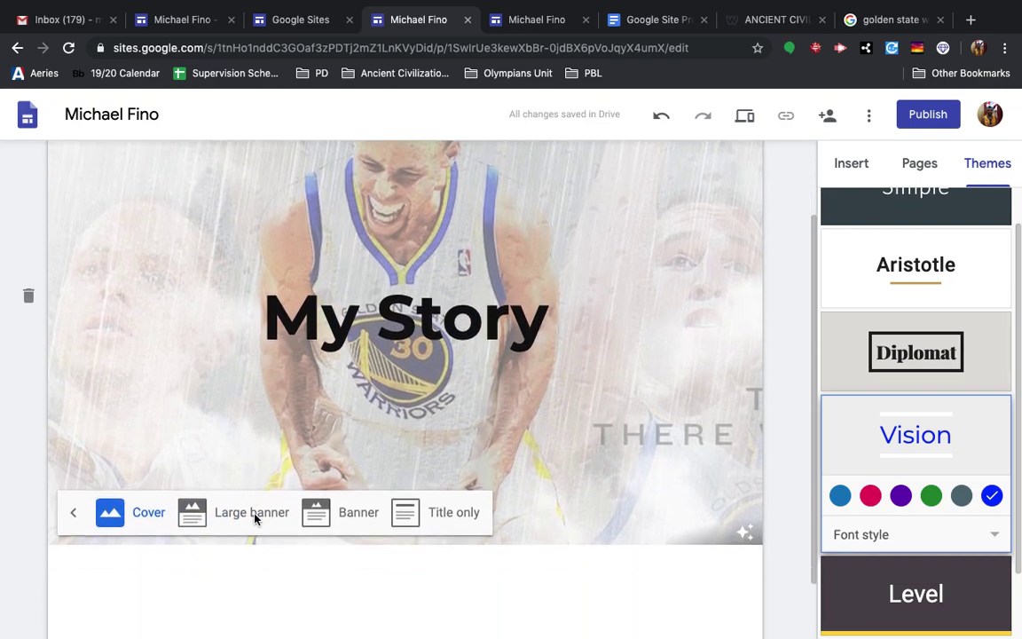
pyautogui.click(255, 546)
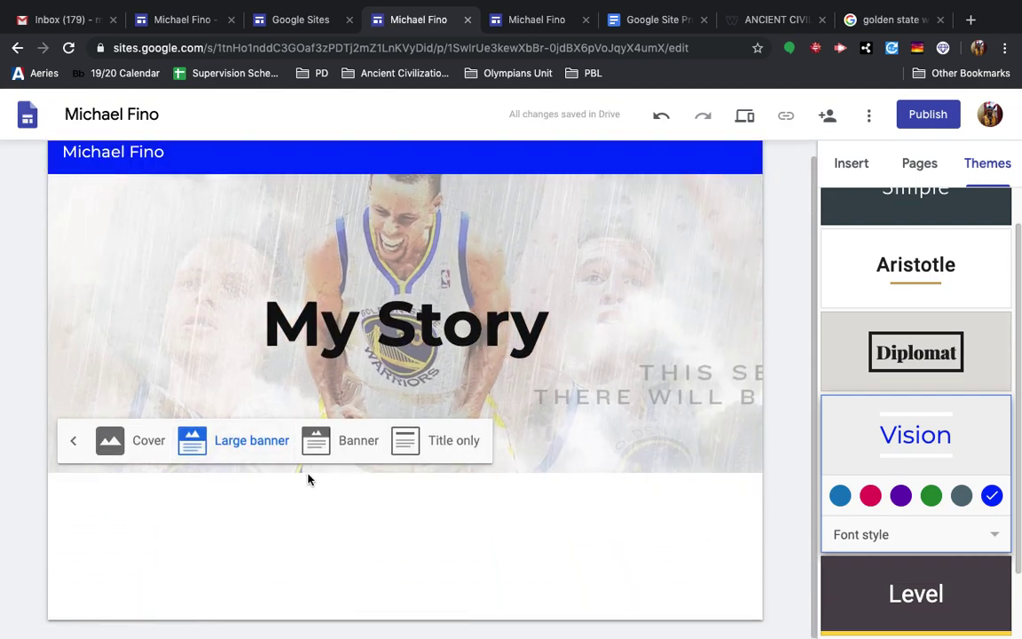
pyautogui.click(316, 440)
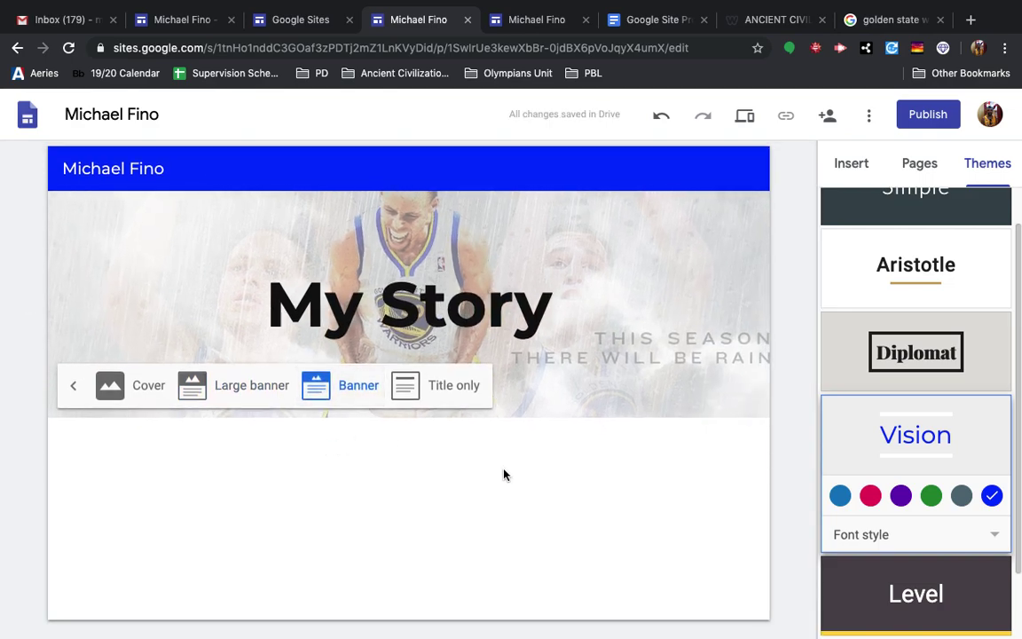